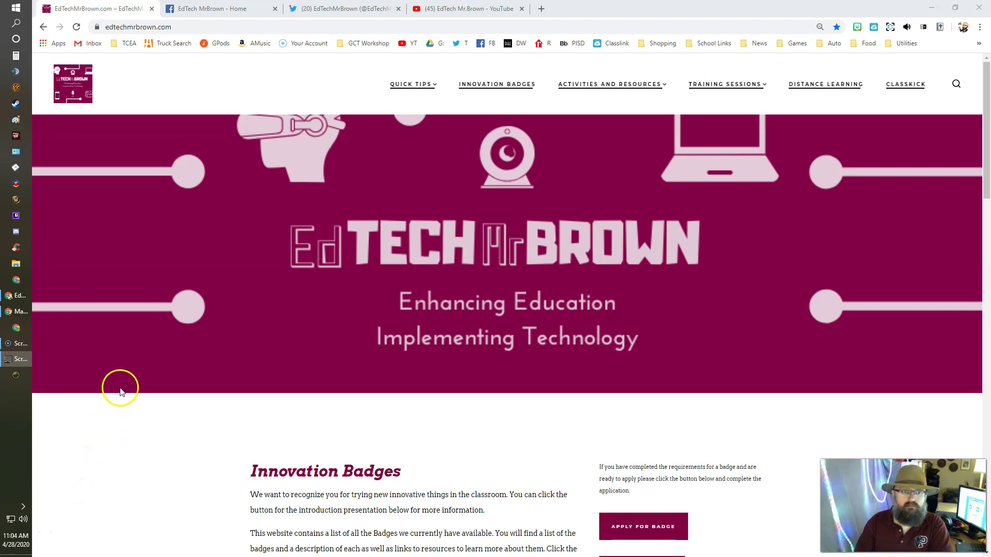
Switch Chrome to the EdTech MrBrown Facebook page tab.
left_click(214, 11)
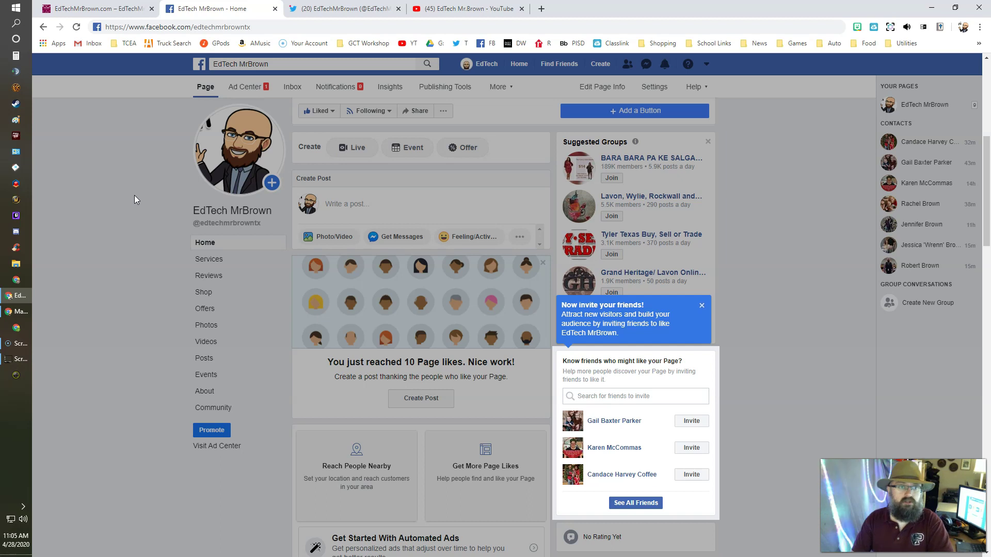
Visit the Twitter profile, then the YouTube channel, and open its profile picture editor.
left_click(364, 8)
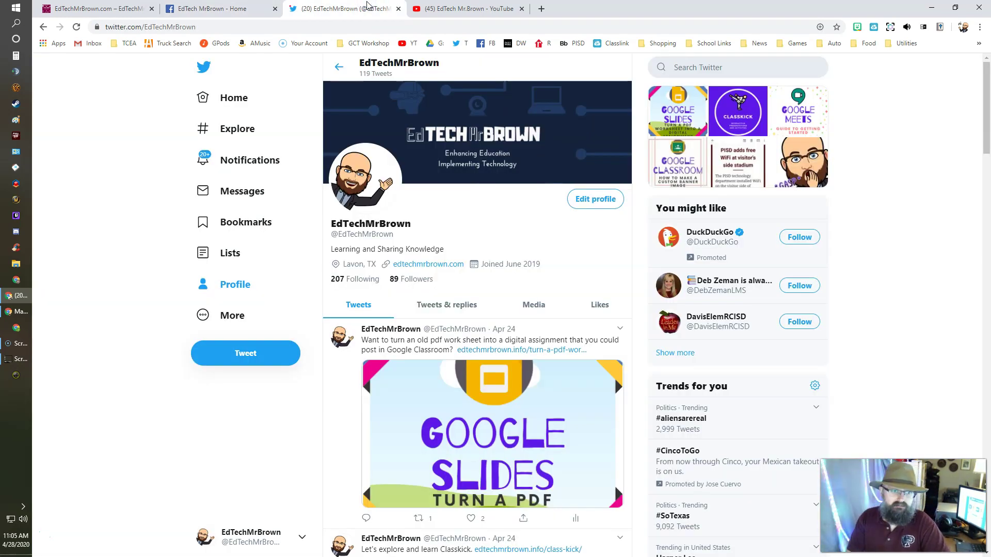
left_click(464, 10)
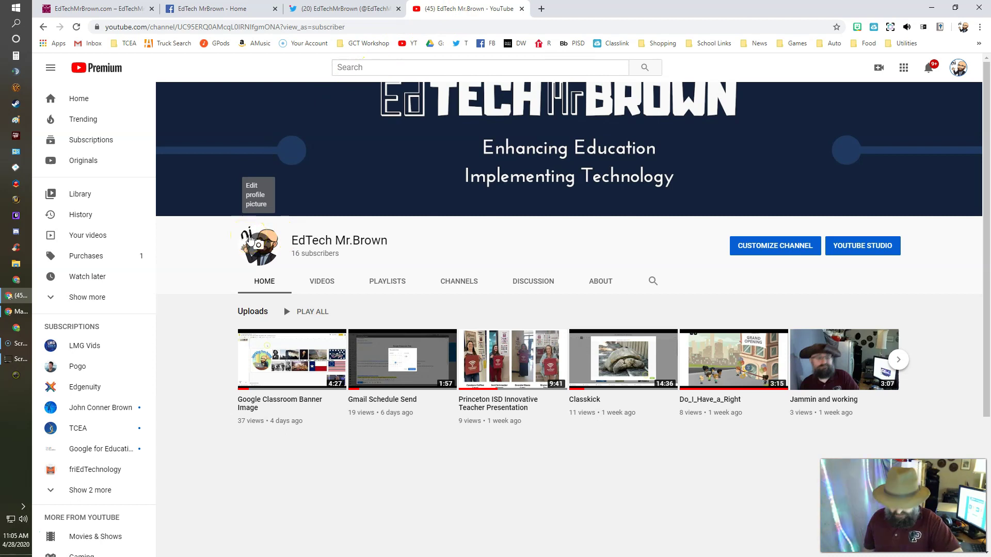
left_click(249, 239)
mouse_move(20, 364)
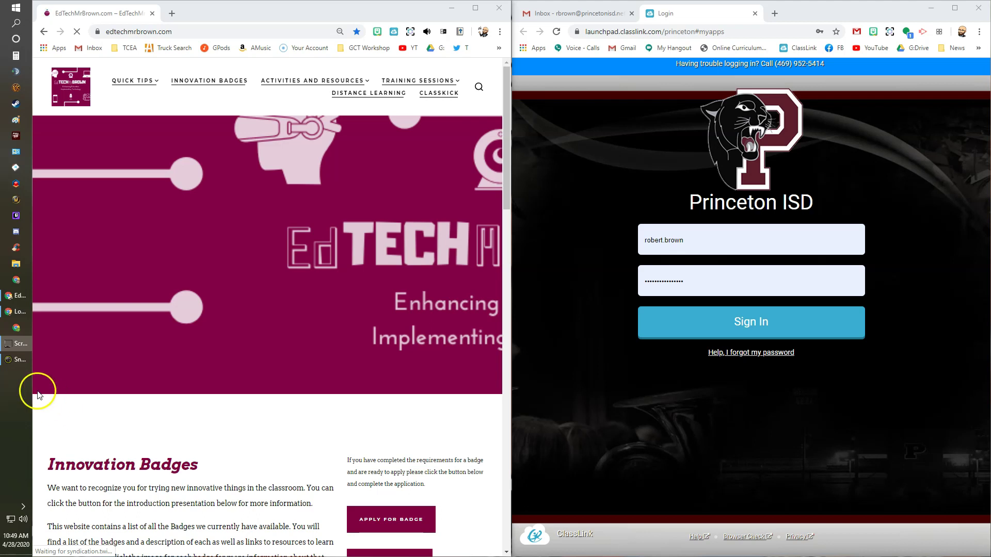
Bring up Snap Camera, previewing the webcam with the starry Space lens.
left_click(19, 363)
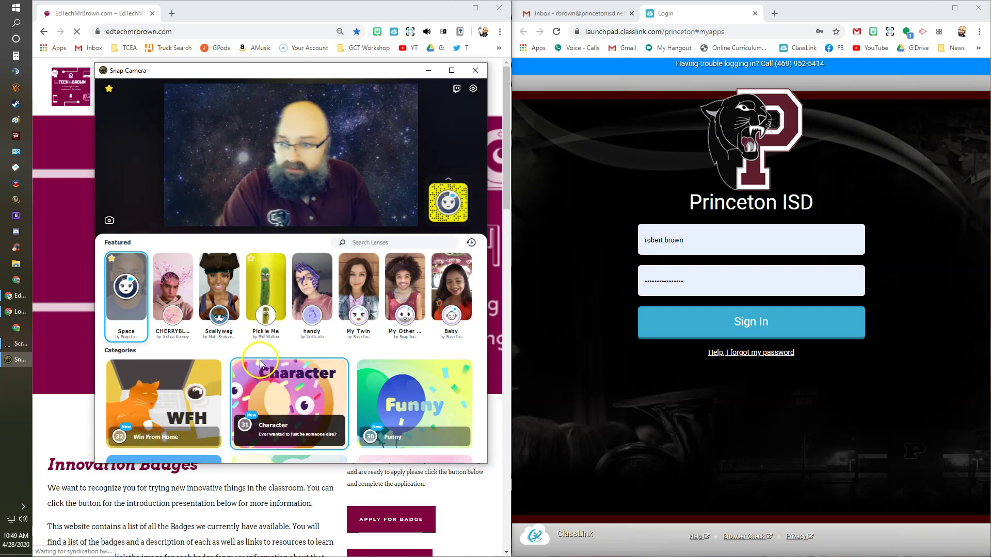
Try the Disco Avocado and then the Banana lens on the webcam.
scroll(263, 357, "down", 3)
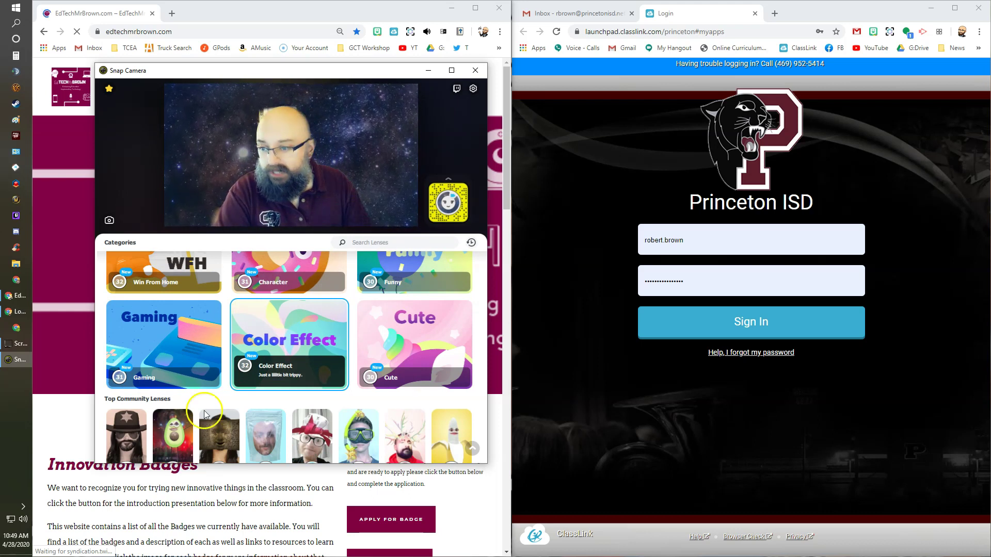
left_click(165, 436)
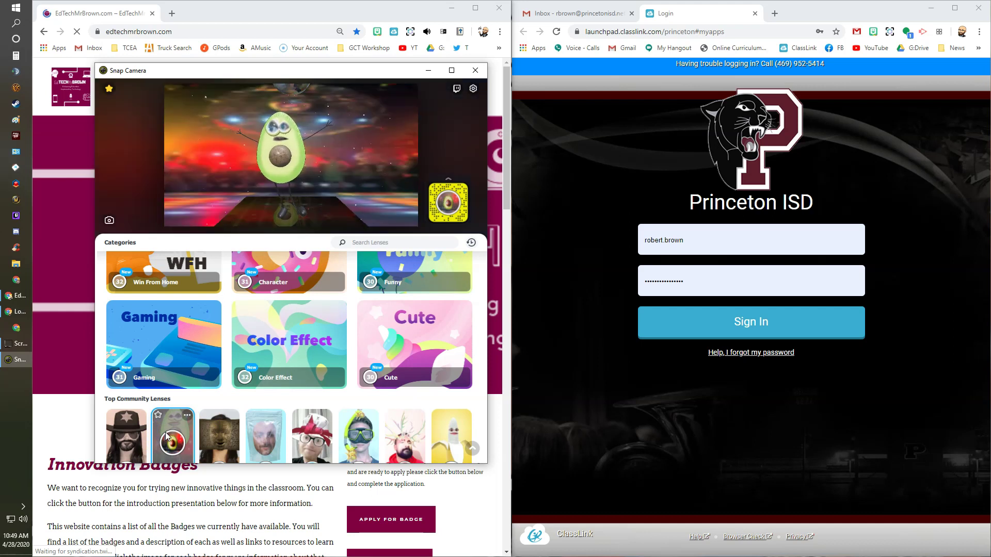
scroll(277, 436, "down", 1)
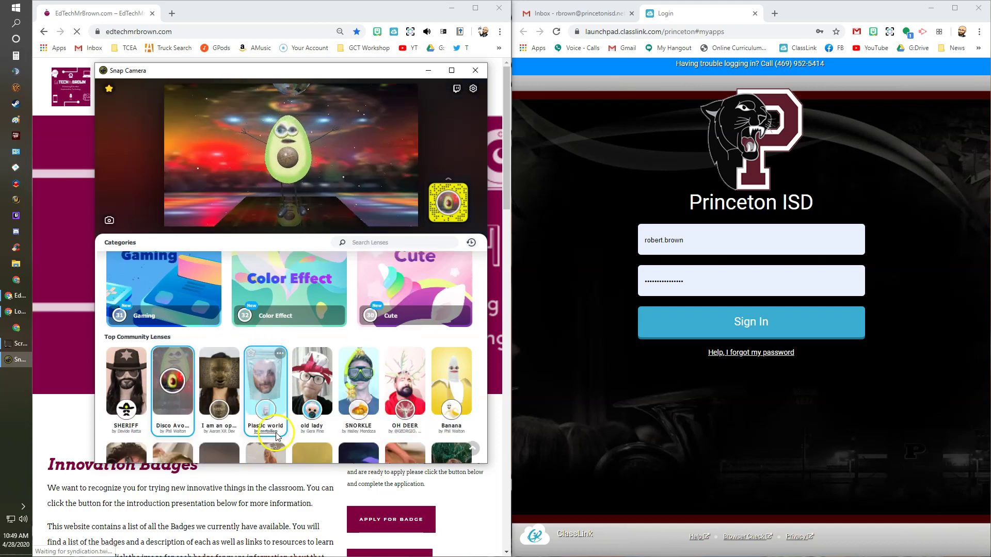
left_click(451, 384)
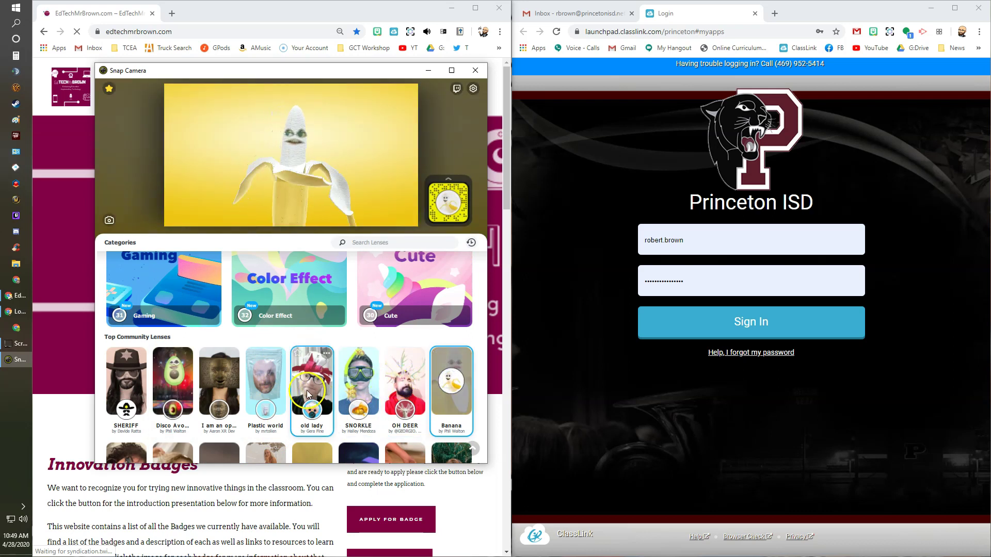
Return to the Featured lenses and apply the Pickle Me lens.
scroll(305, 393, "down", 1)
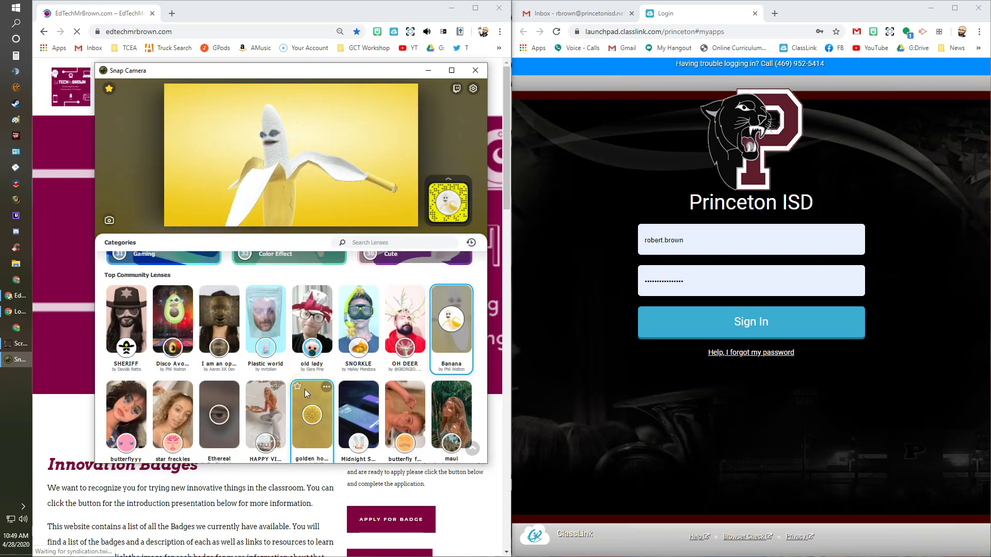
scroll(304, 388, "down", 2)
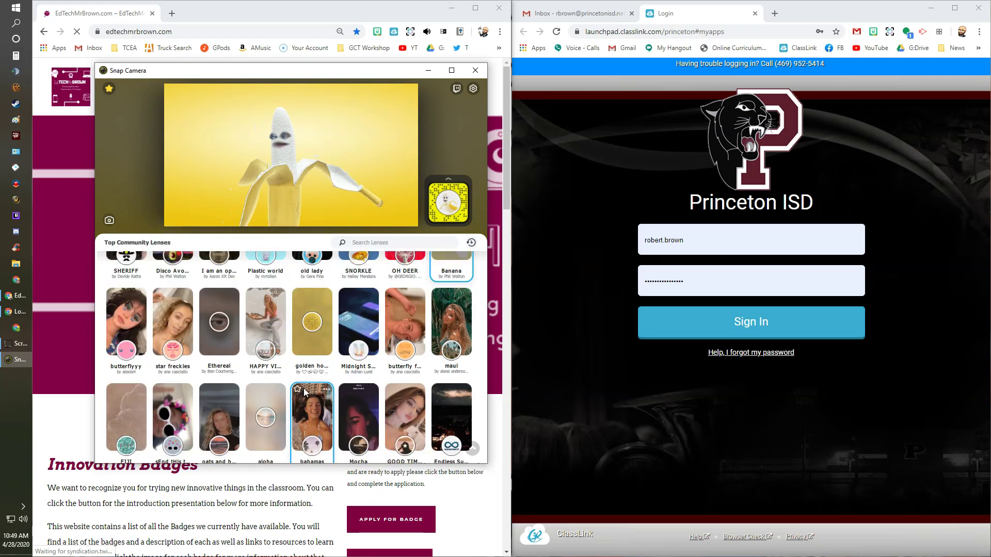
scroll(304, 389, "up", 10)
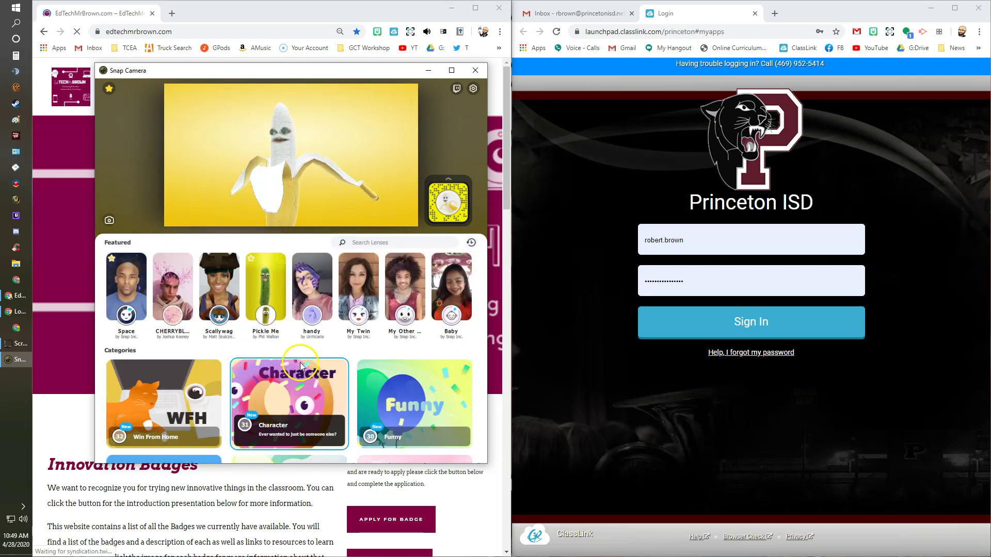
left_click(266, 286)
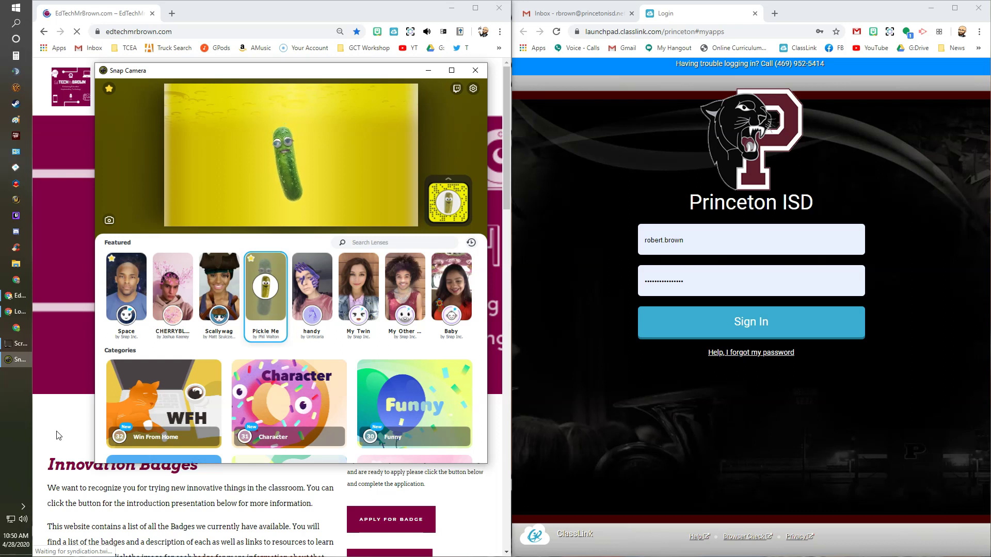
left_click(23, 506)
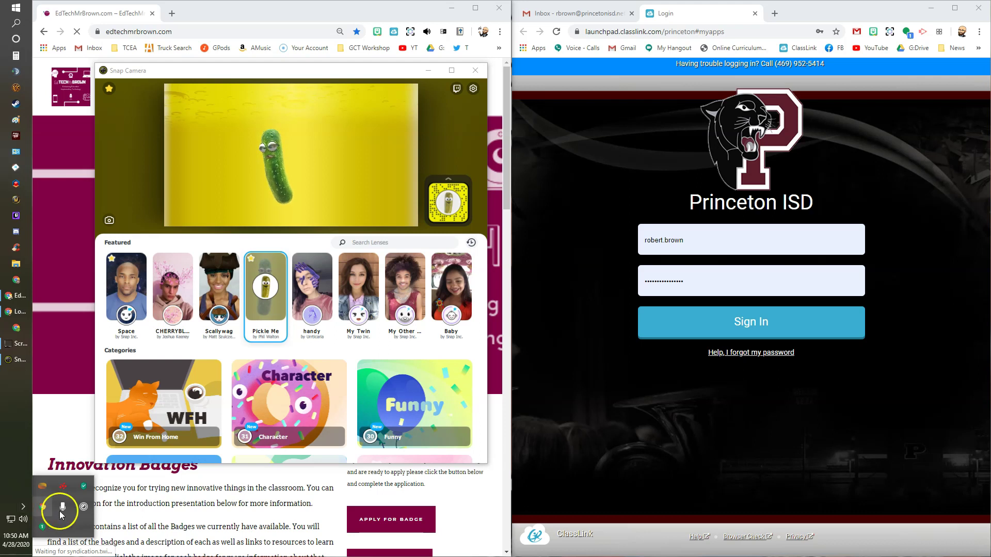
Put Snap Camera away, leaving the EdTech website and ClassLink login windows side by side.
left_click(85, 511)
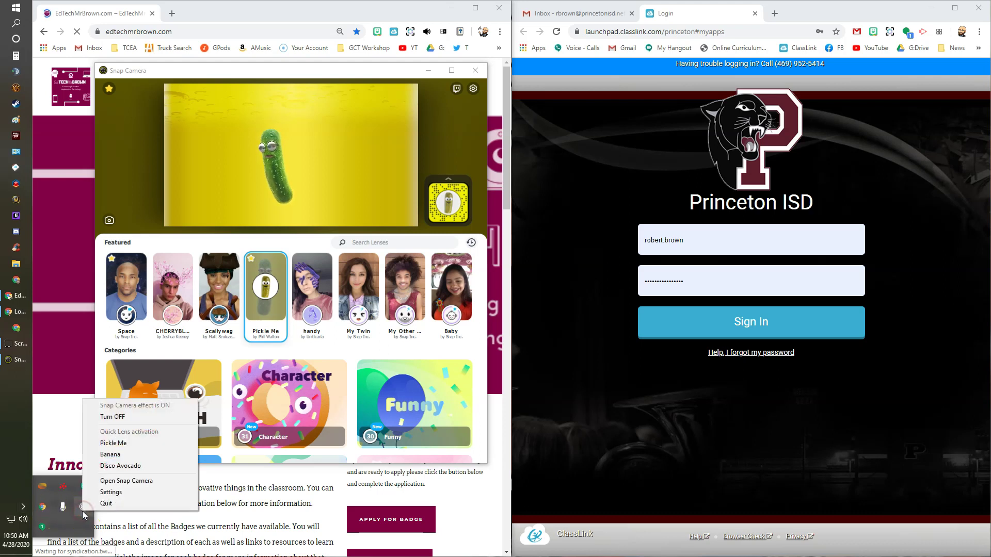
left_click(20, 445)
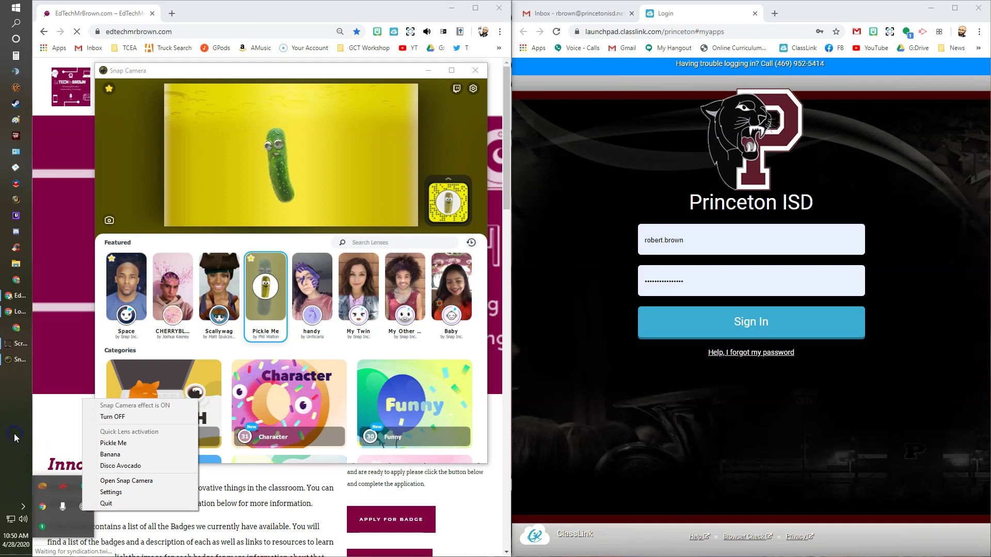
left_click(14, 403)
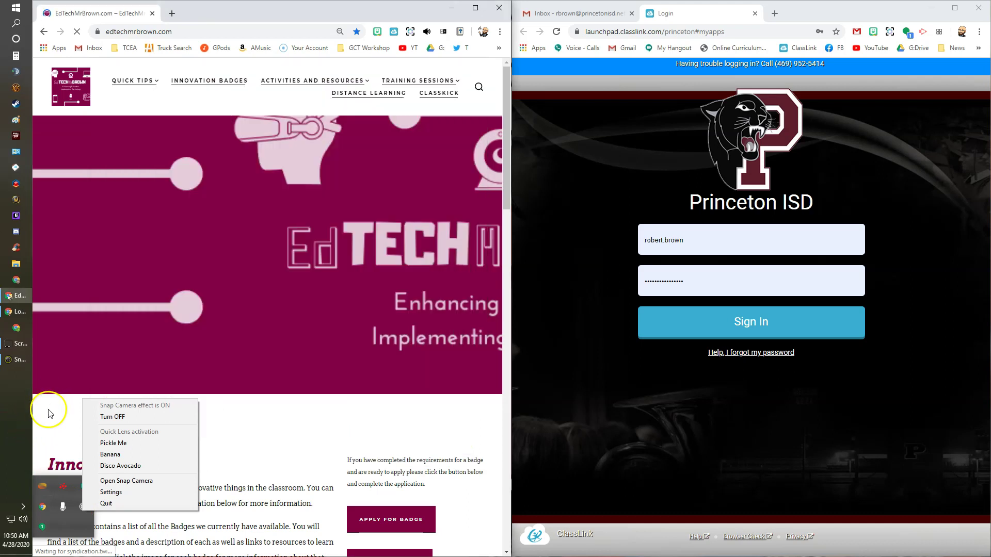
left_click(16, 360)
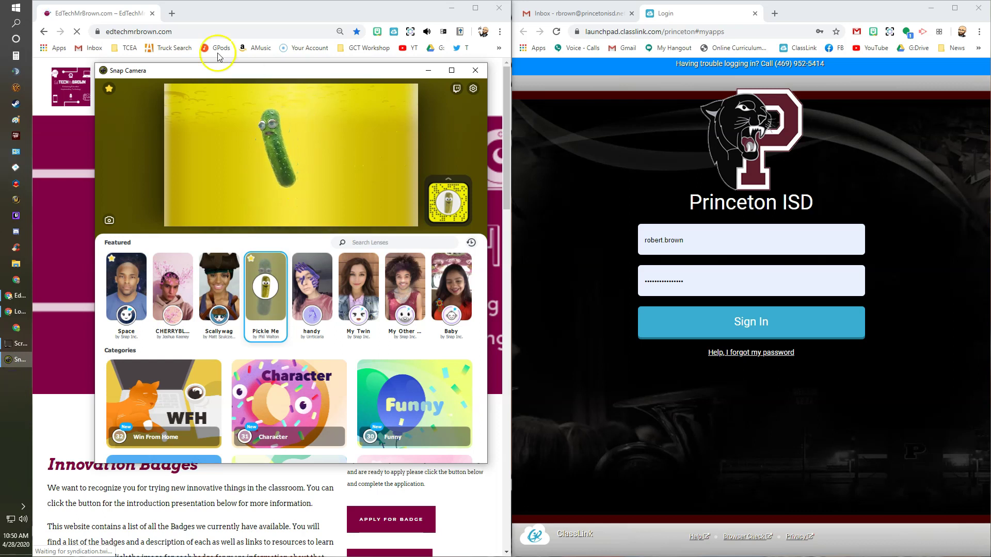
left_click(284, 17)
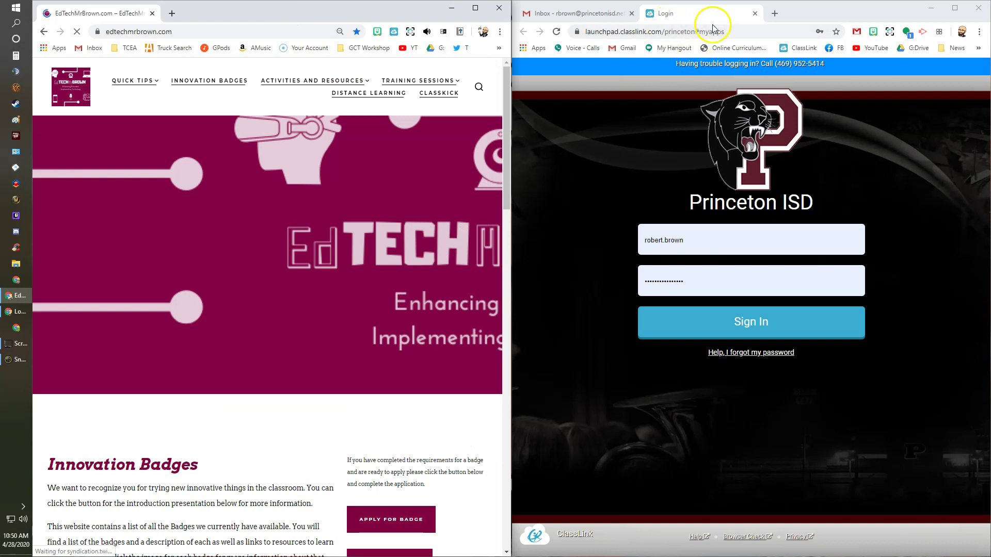
Load the My Hangout meeting in the right window and switch off the camera preview.
left_click(672, 48)
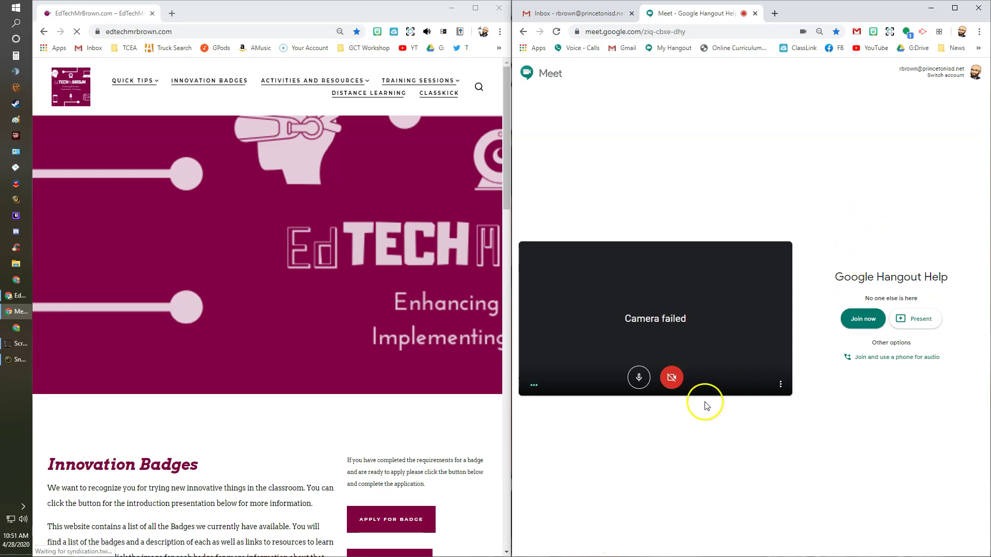
left_click(673, 377)
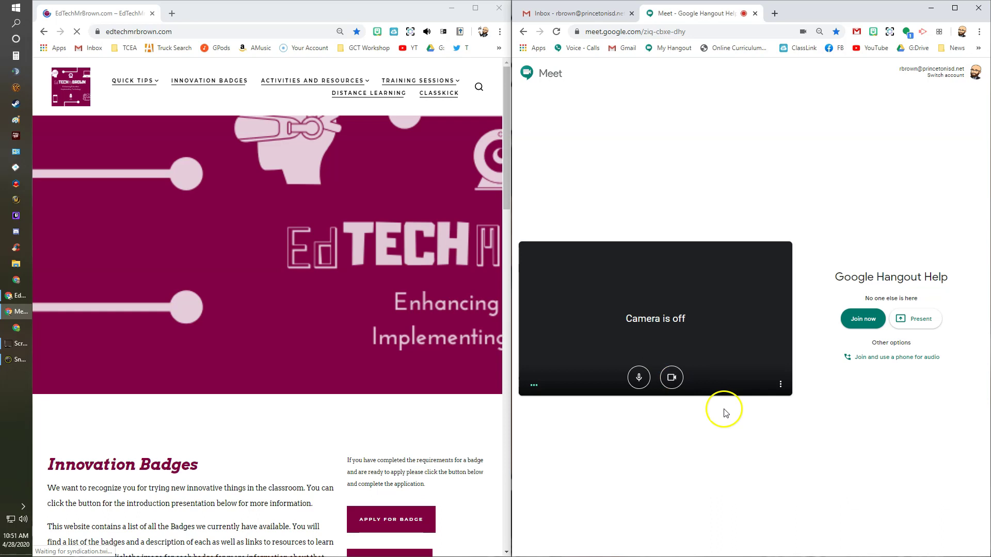
left_click(782, 386)
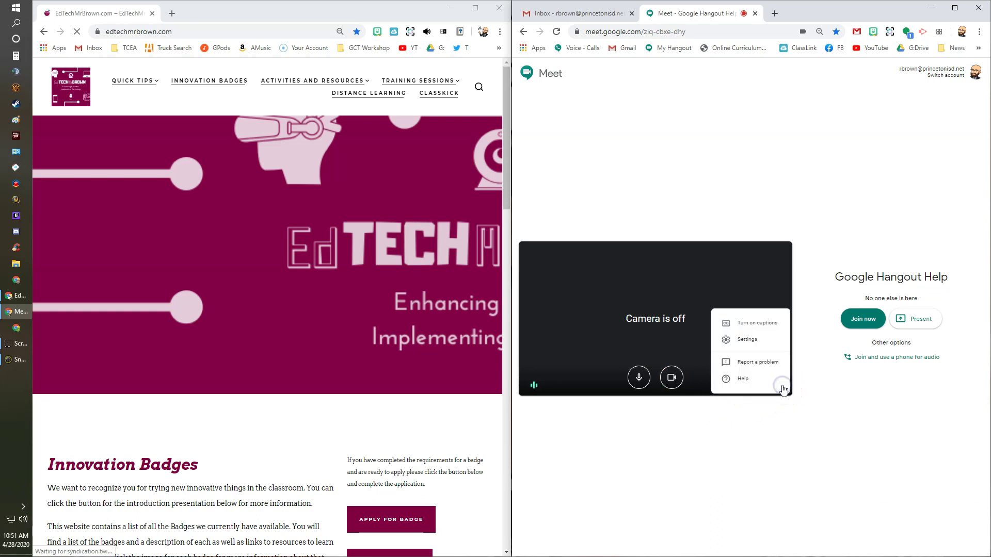
Choose Snap Camera as the camera in Meet's Video settings.
left_click(763, 342)
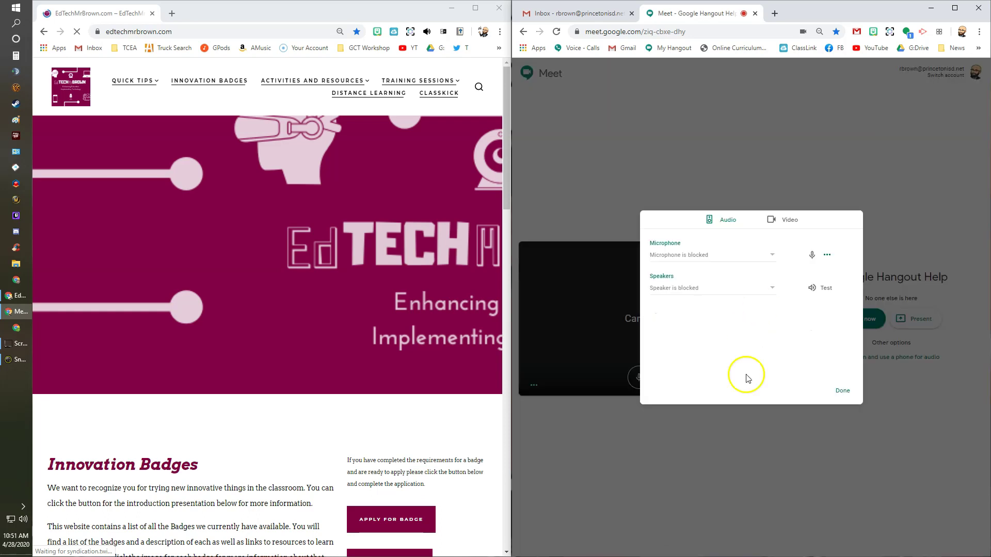
left_click(789, 219)
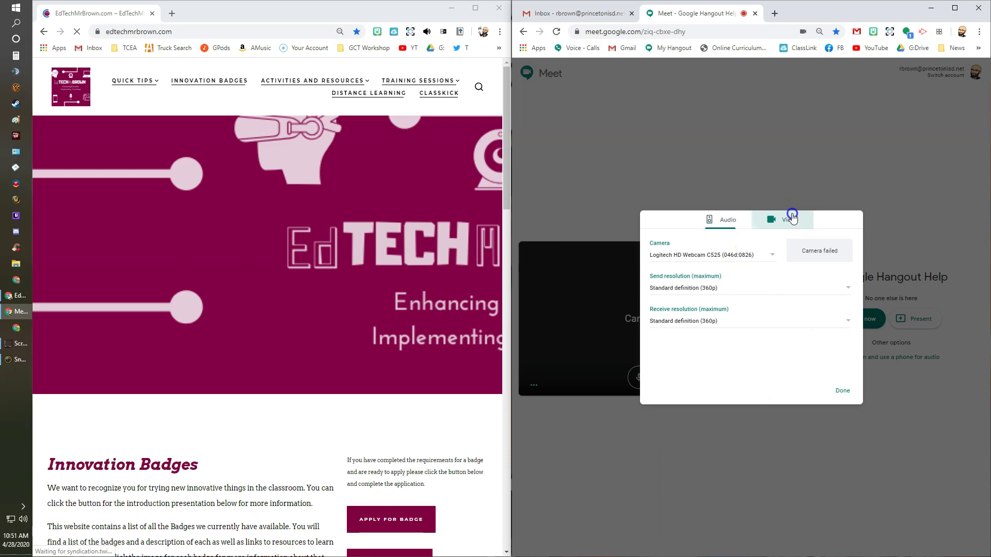
left_click(722, 256)
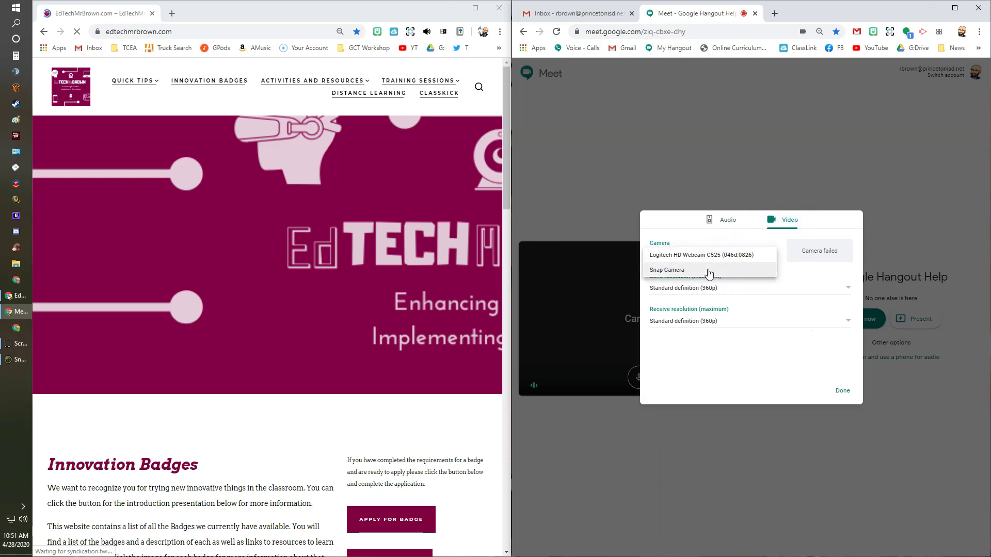
left_click(705, 273)
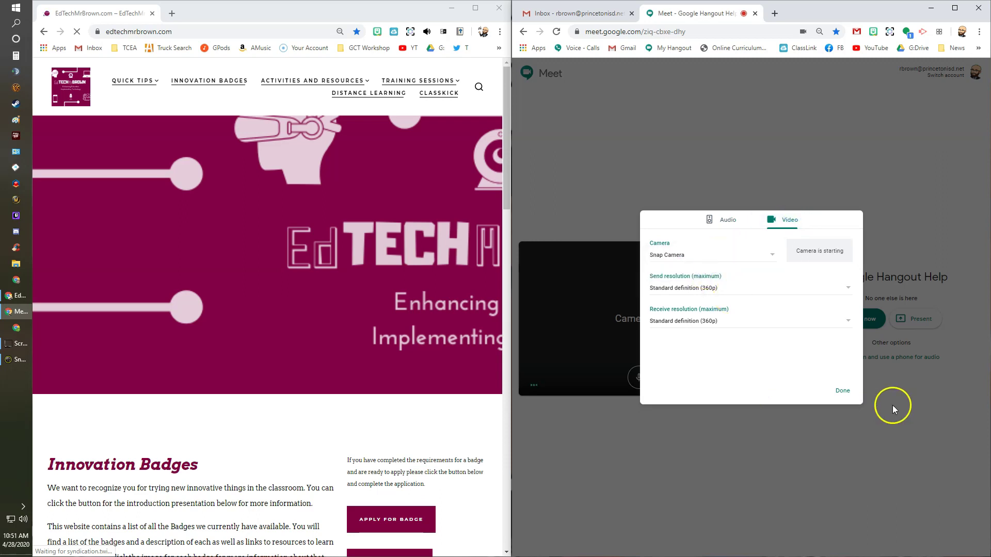
left_click(839, 391)
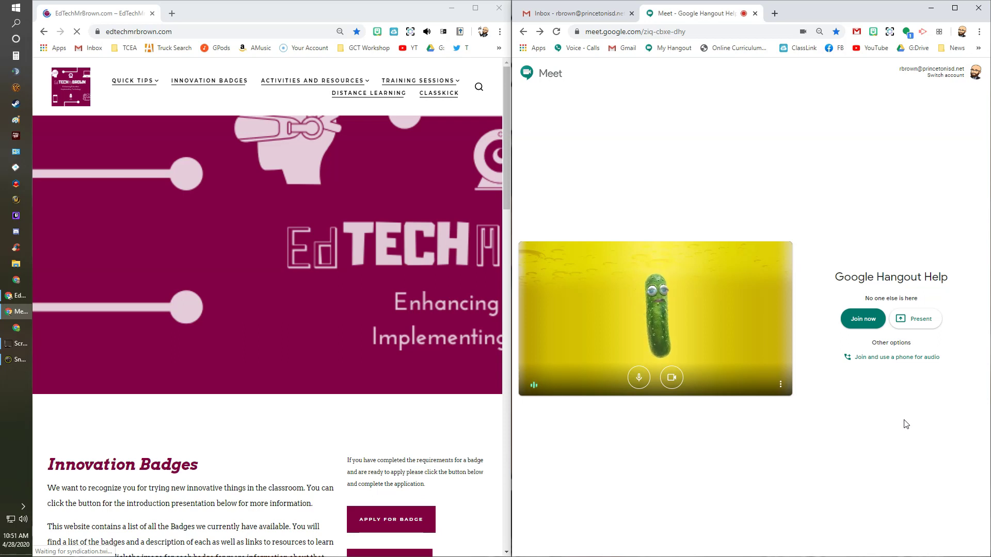
Join the meeting, turn on participant grid view, and open the People list.
left_click(898, 415)
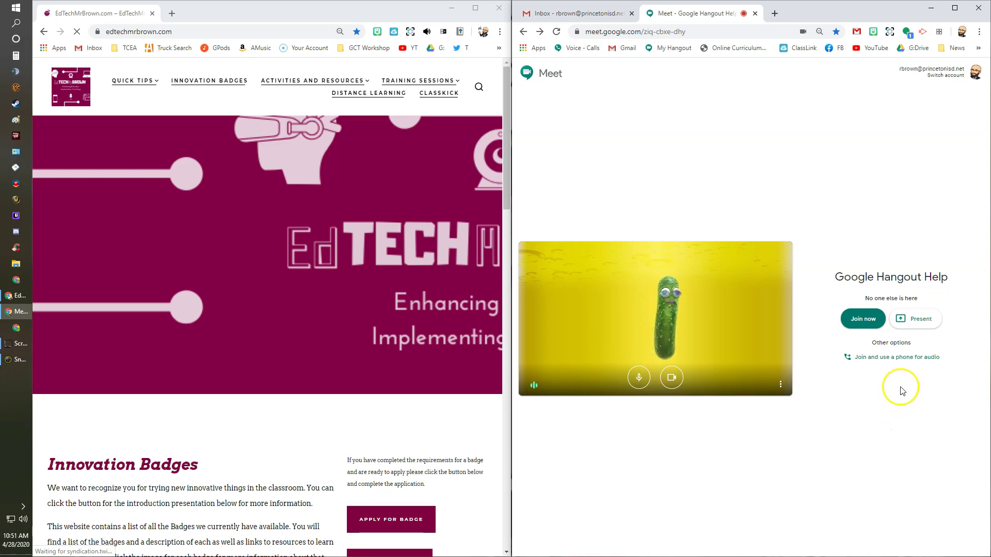
left_click(866, 324)
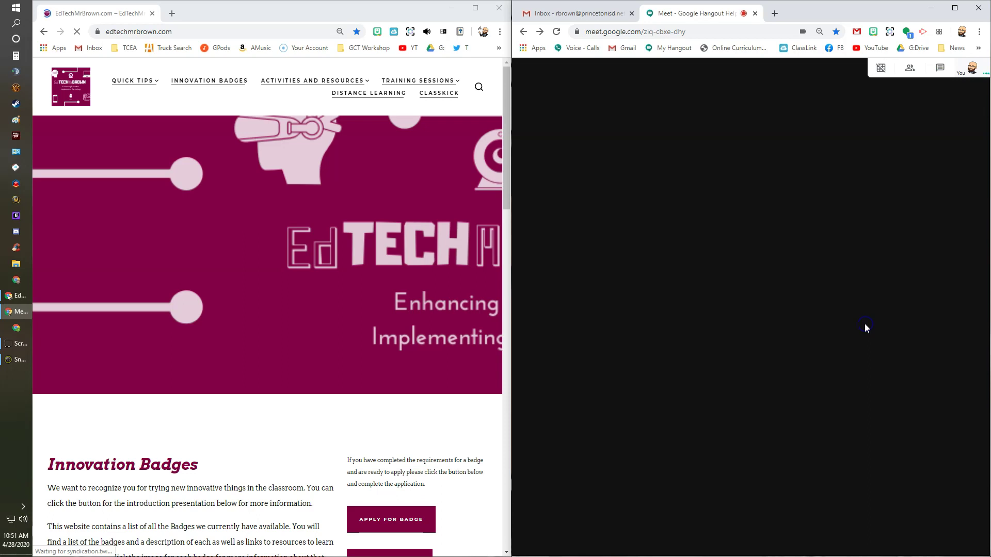
left_click(865, 324)
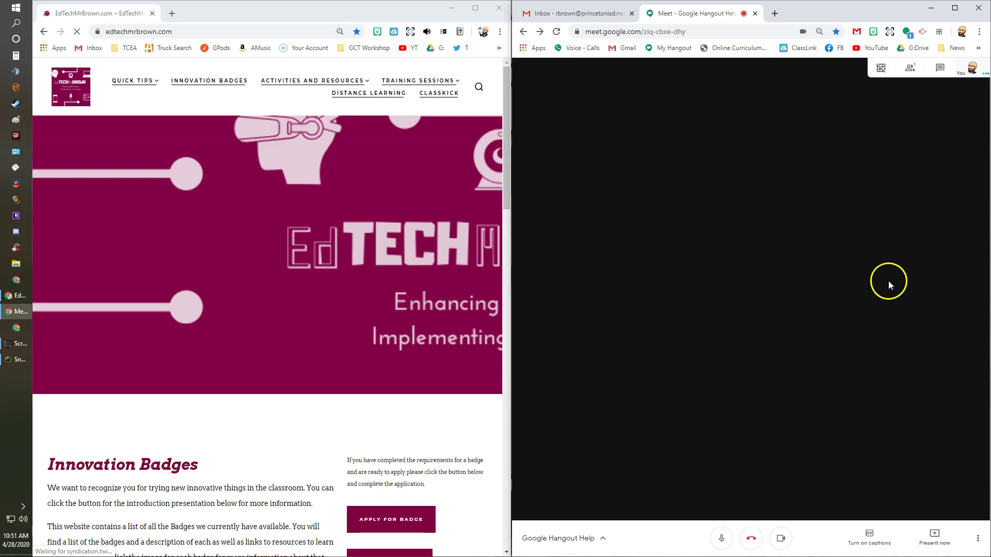
left_click(881, 67)
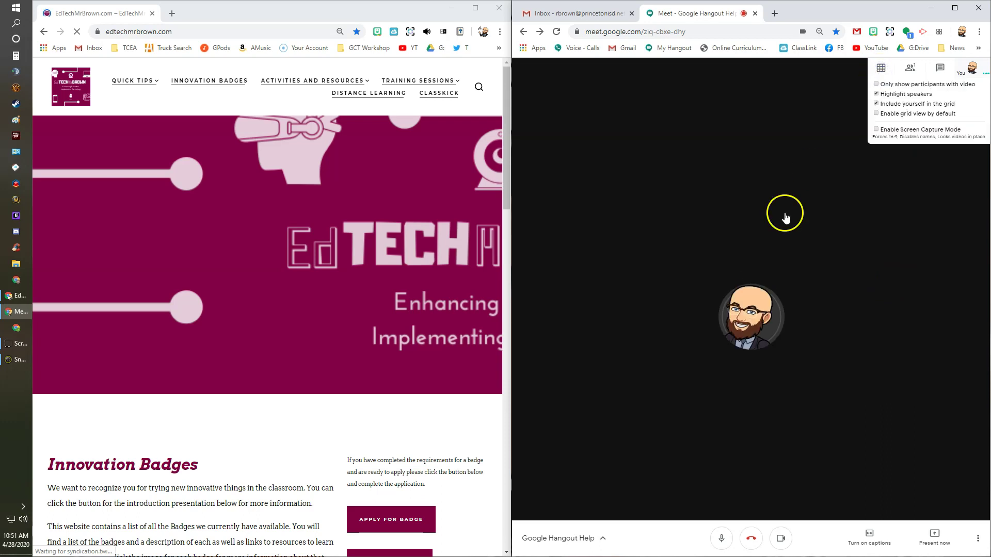
left_click(912, 69)
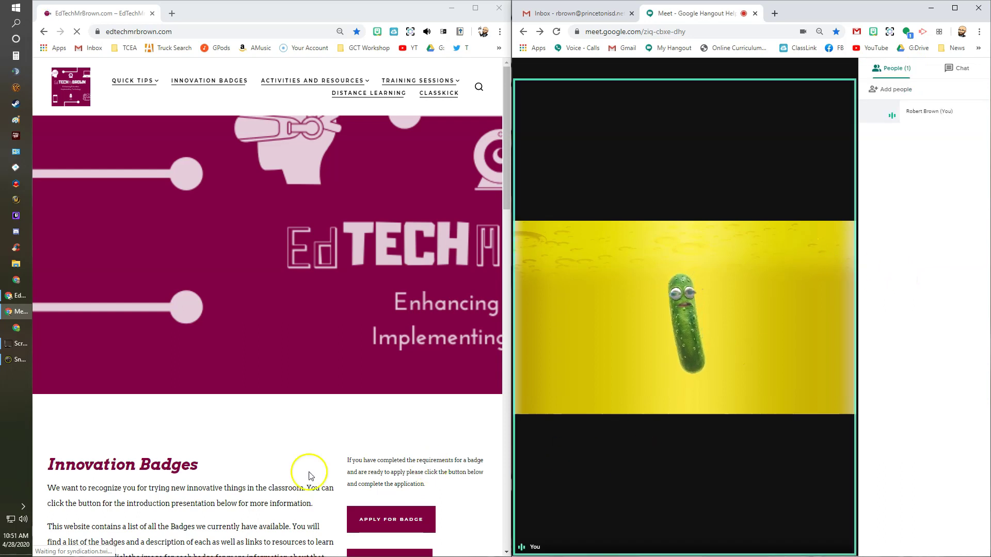
left_click(23, 507)
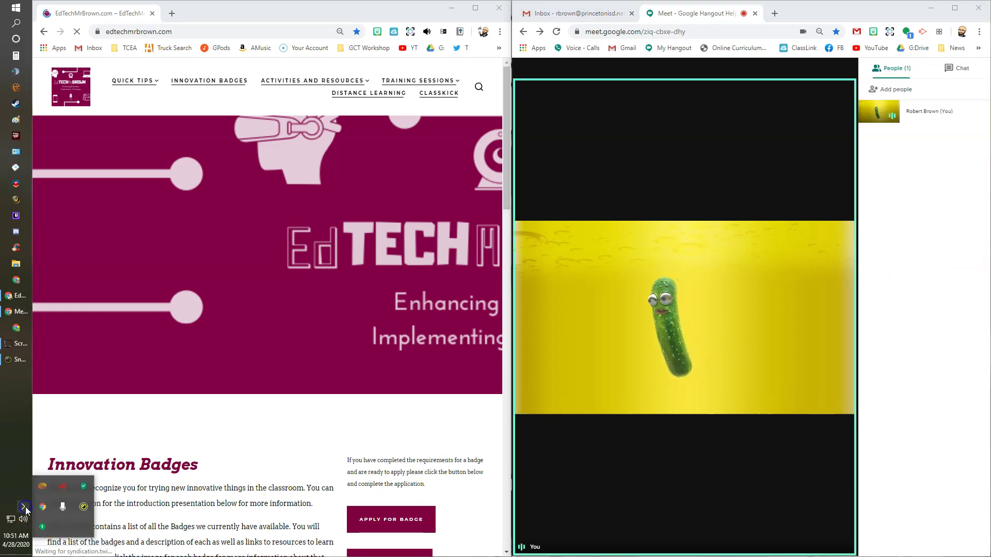
From the tray menu, switch the live lens to Disco Avocado, then back to Pickle Me.
right_click(84, 507)
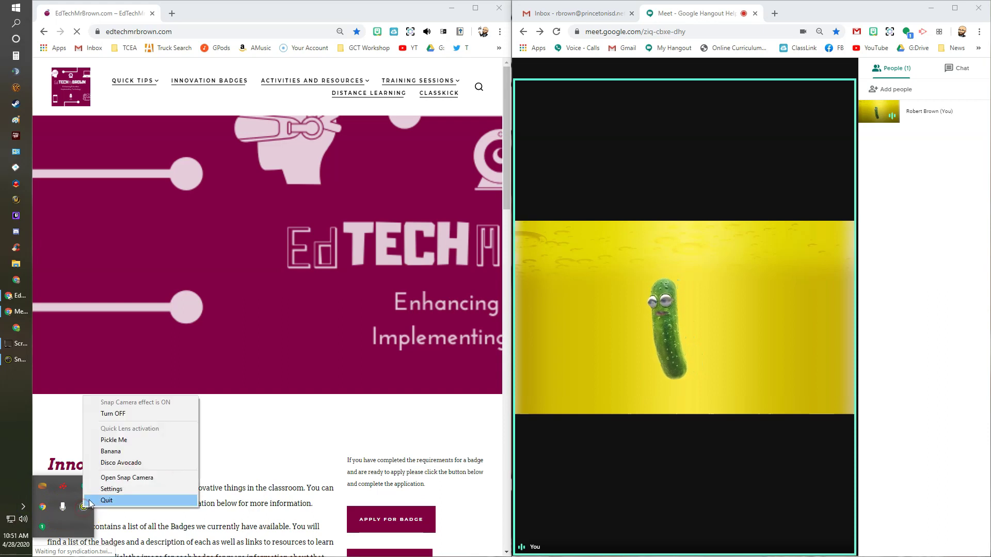
left_click(117, 463)
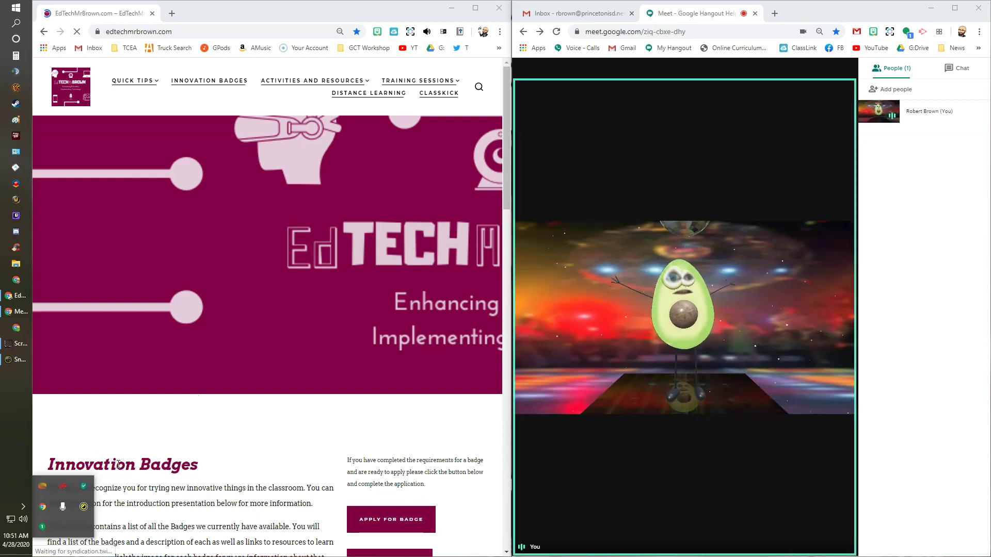
right_click(85, 509)
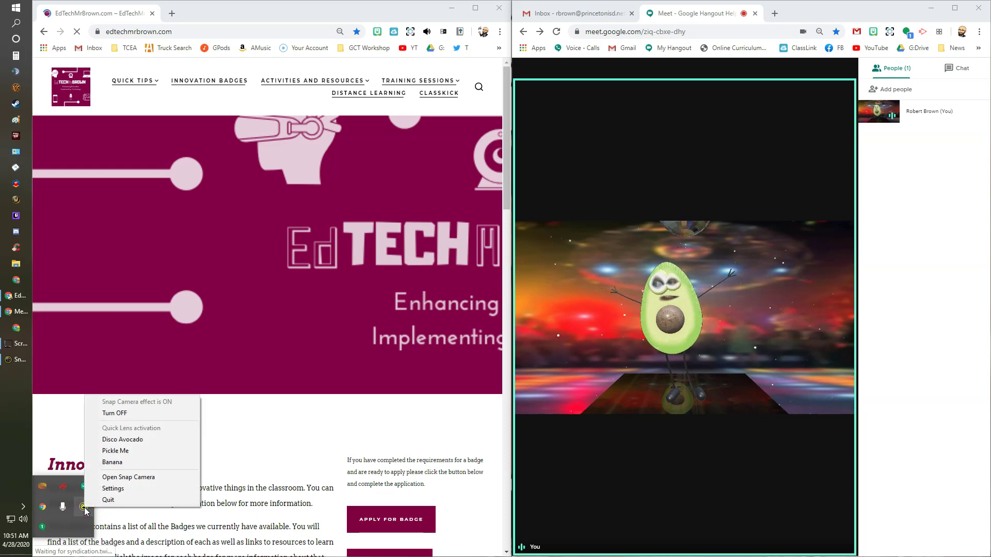
left_click(119, 454)
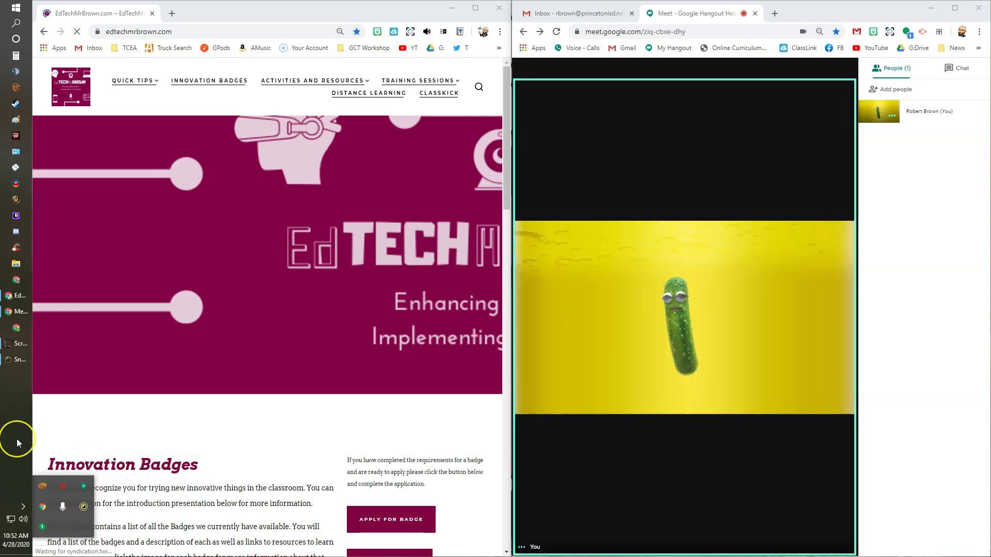